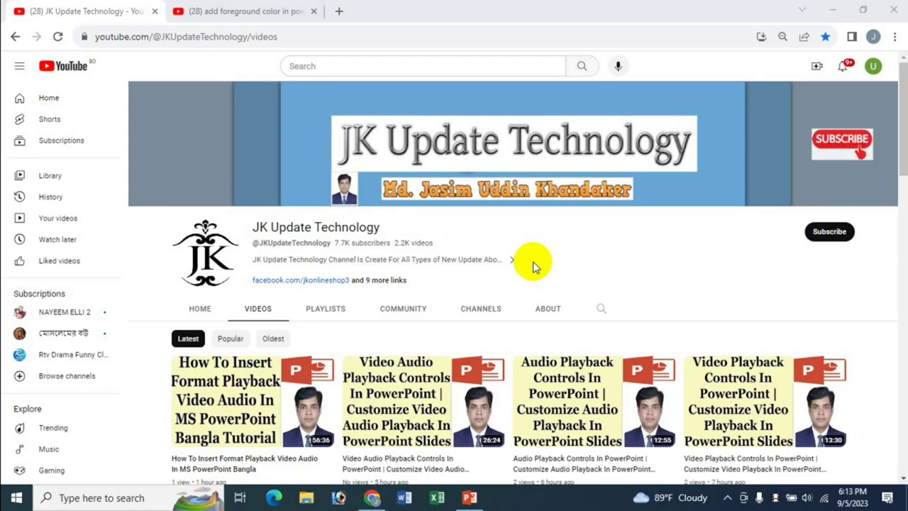
- Switch from the YouTube page in Chrome to the PowerPoint presentation
{"action": "left_click", "coordinate": [469, 498]}
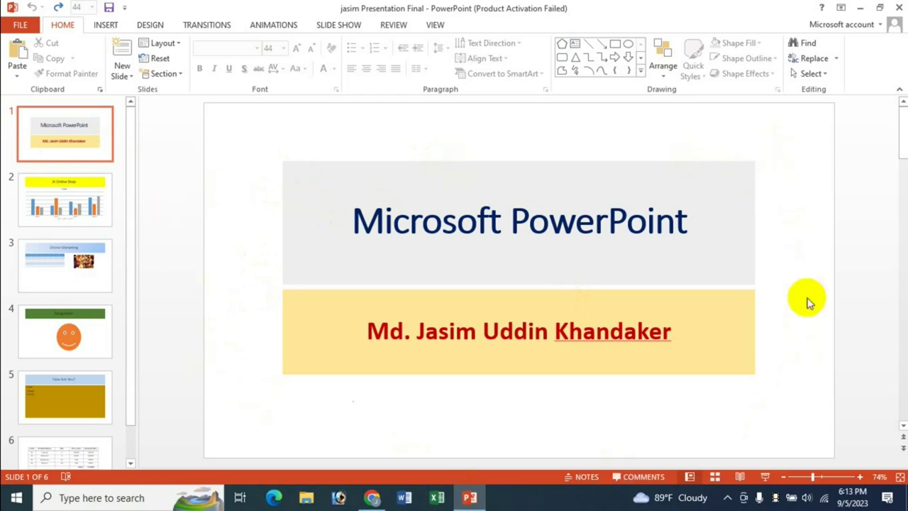
- Glance at the JK Online Shop chart slide and the title slide, then show the Design themes and variants
{"action": "left_click", "coordinate": [108, 219]}
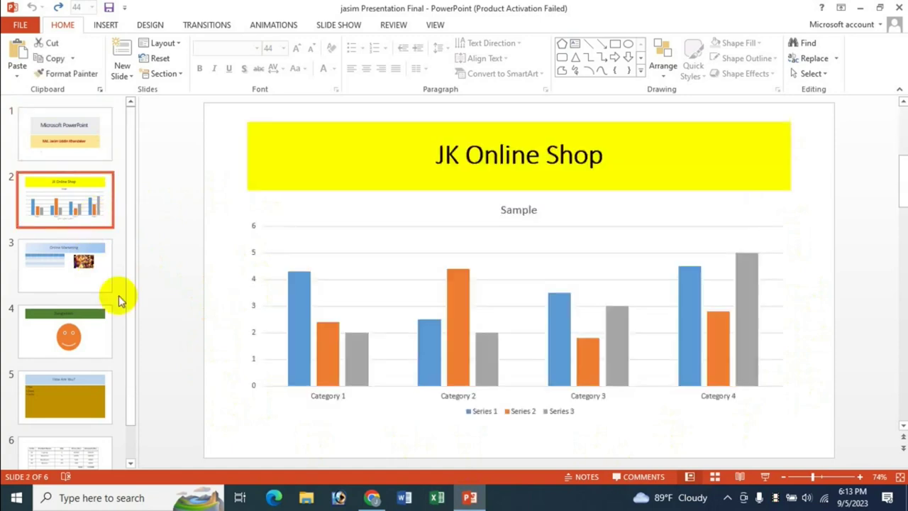
{"action": "left_click", "coordinate": [71, 149]}
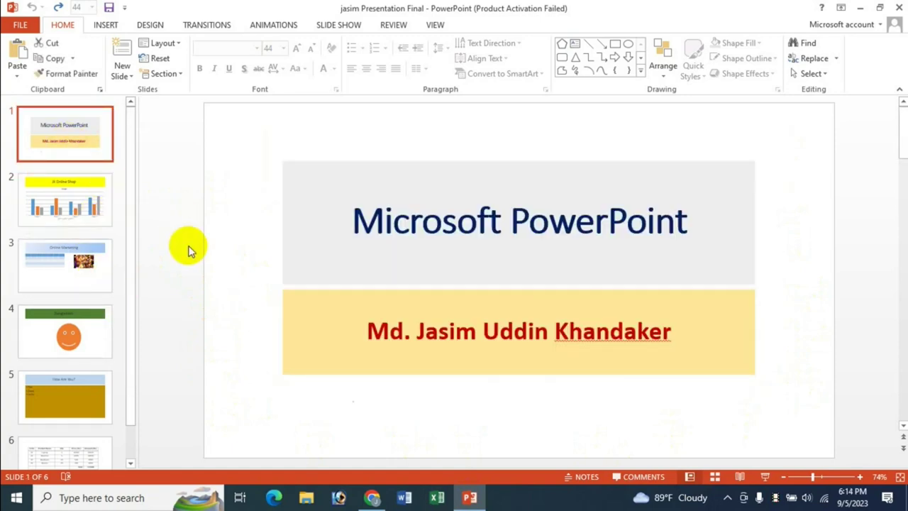
{"action": "left_click", "coordinate": [148, 24]}
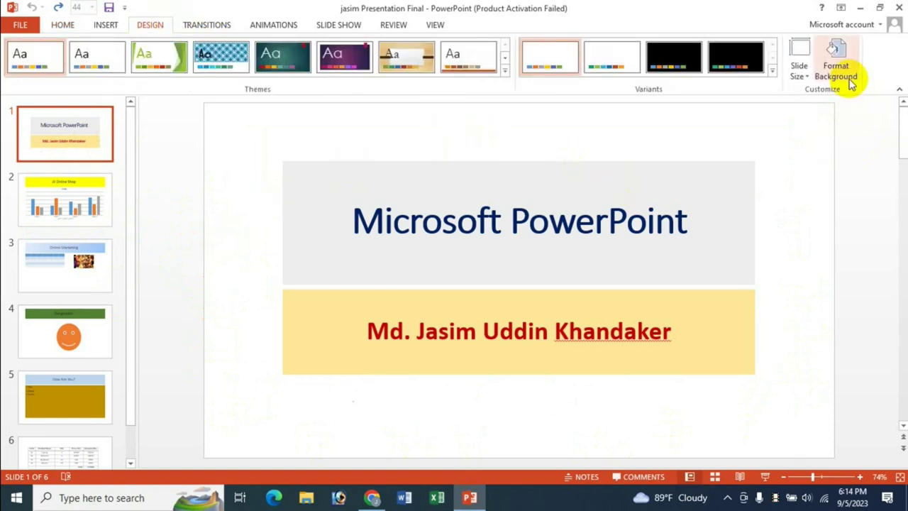
- Apply the dark slate-blue background style to all slides from Variants > Background Styles
{"action": "left_click", "coordinate": [772, 72]}
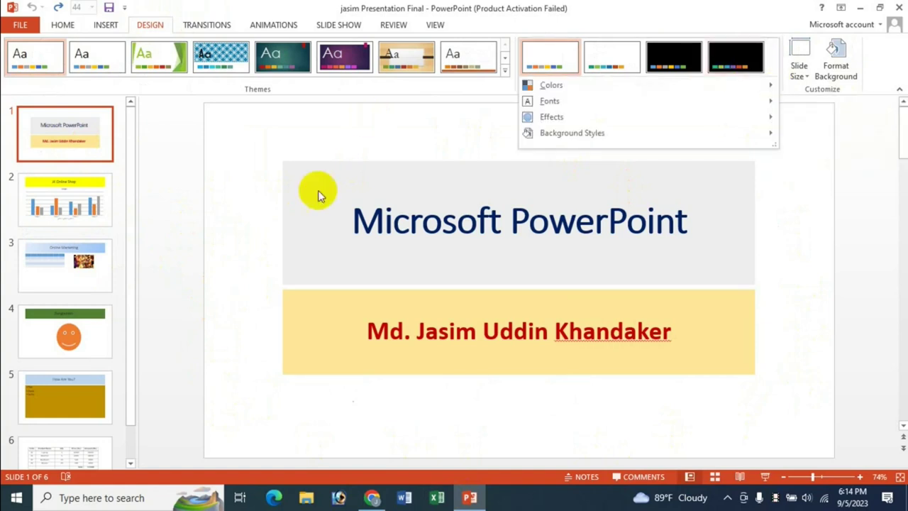
{"action": "mouse_move", "coordinate": [578, 135]}
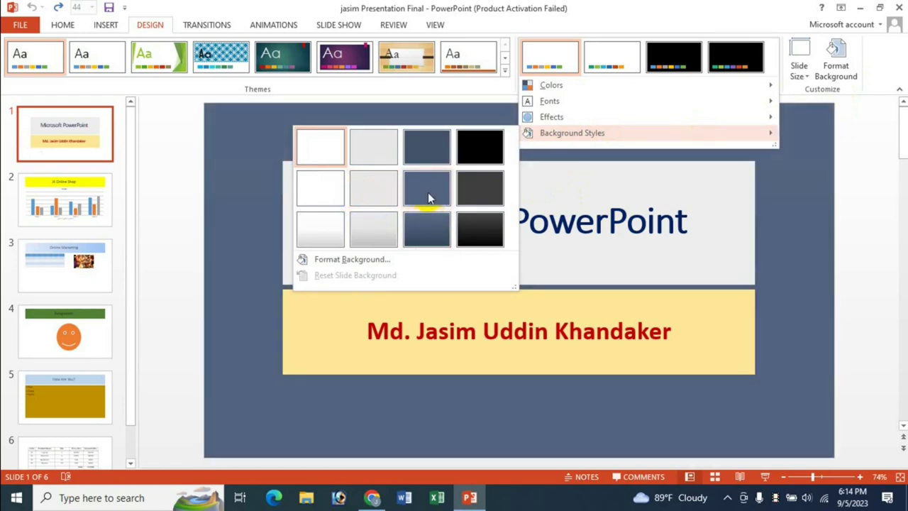
{"action": "left_click", "coordinate": [428, 193]}
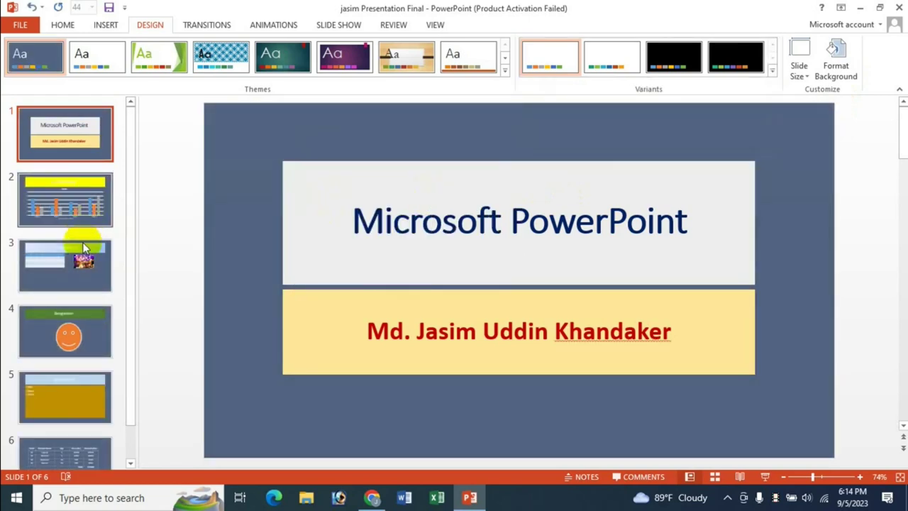
{"action": "left_click", "coordinate": [772, 71]}
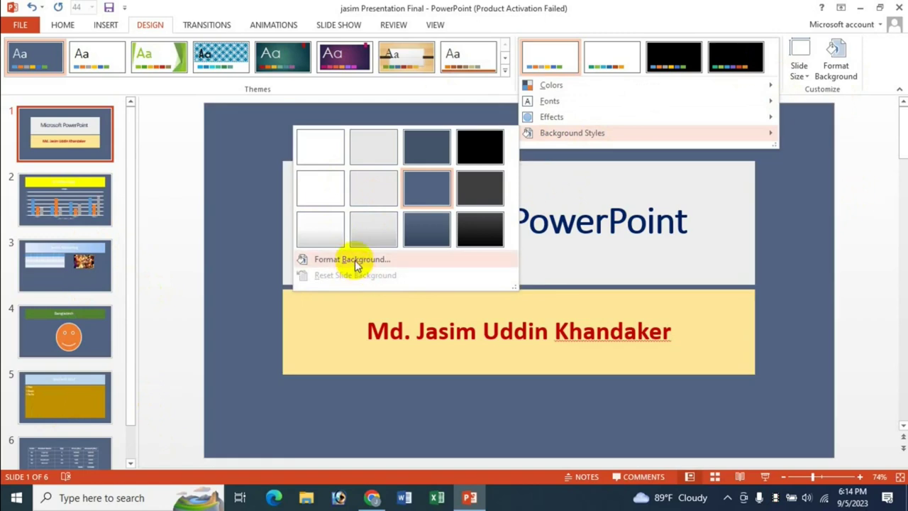
- Give the title slide a rectangular gradient fill based on the yellow preset
{"action": "left_click", "coordinate": [353, 260]}
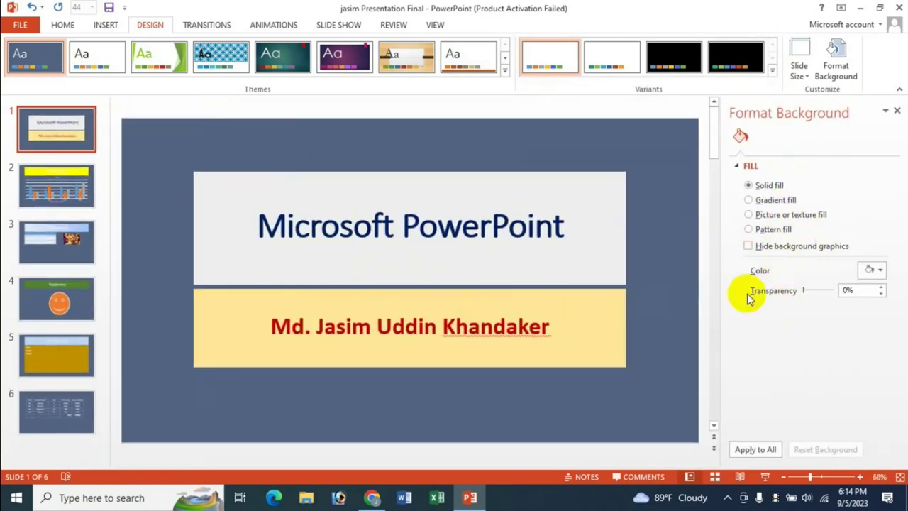
{"action": "left_click", "coordinate": [773, 201]}
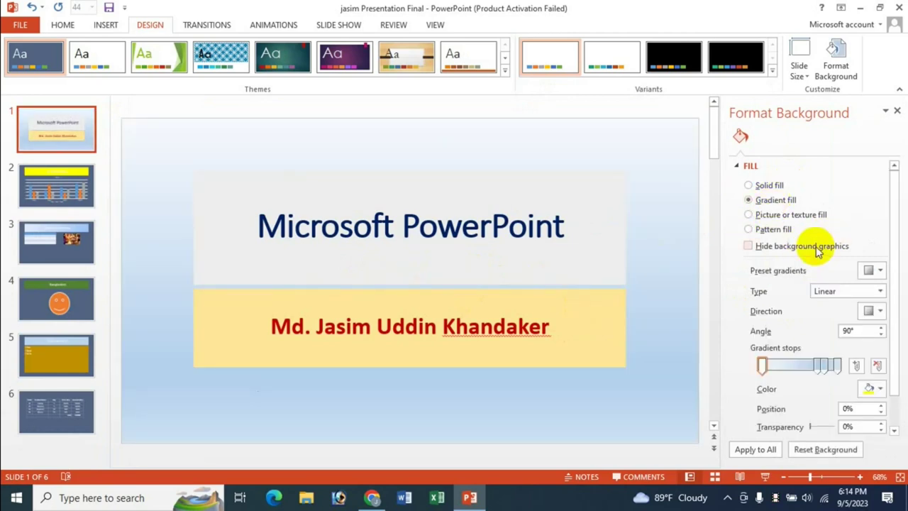
{"action": "left_click", "coordinate": [879, 272]}
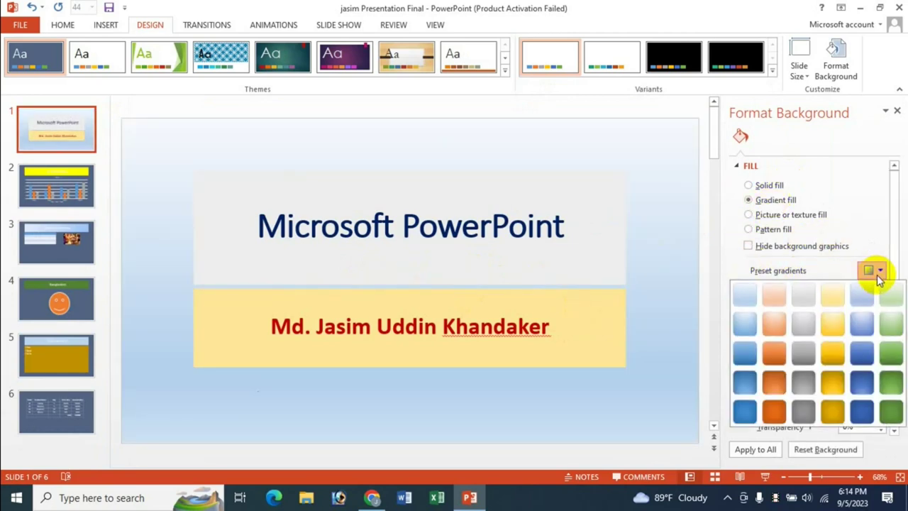
{"action": "left_click", "coordinate": [825, 358]}
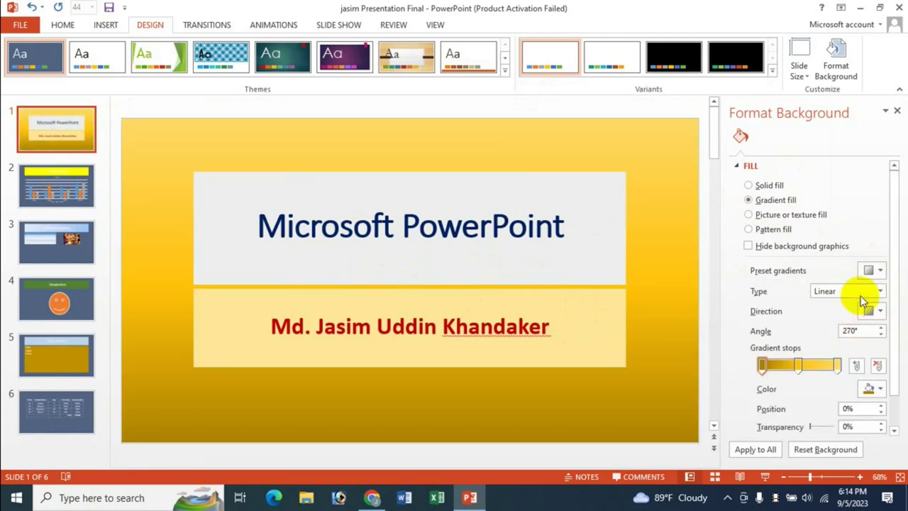
{"action": "left_click", "coordinate": [862, 291]}
{"action": "left_click", "coordinate": [841, 330]}
- Move the middle gradient stop to 60%, make it green with 1% transparency and -38% brightness
{"action": "left_click", "coordinate": [878, 310]}
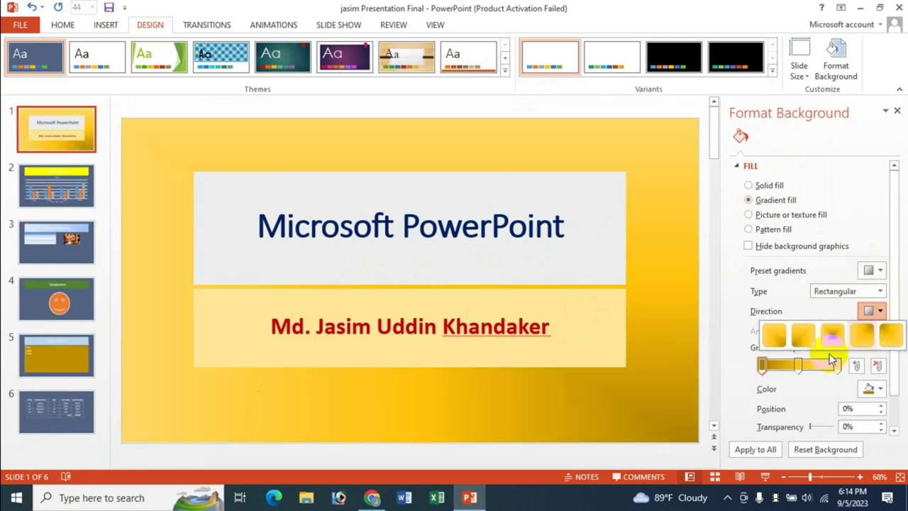
{"action": "left_click", "coordinate": [795, 342]}
{"action": "left_click_drag", "start_coordinate": [799, 364], "coordinate": [808, 365]}
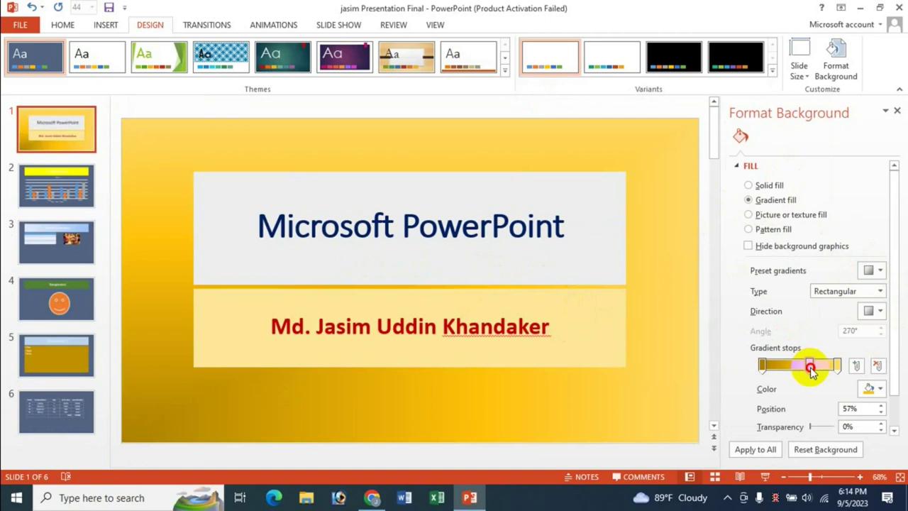
{"action": "left_click", "coordinate": [881, 389]}
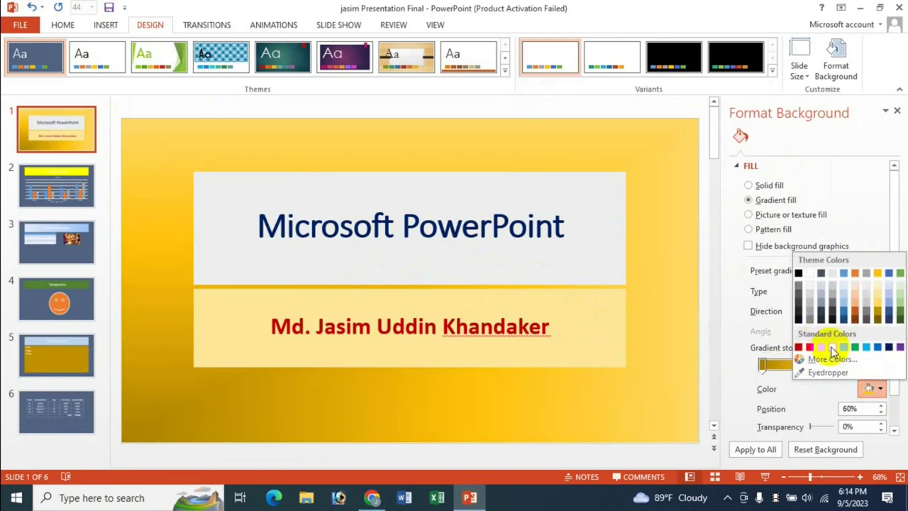
{"action": "left_click", "coordinate": [854, 347]}
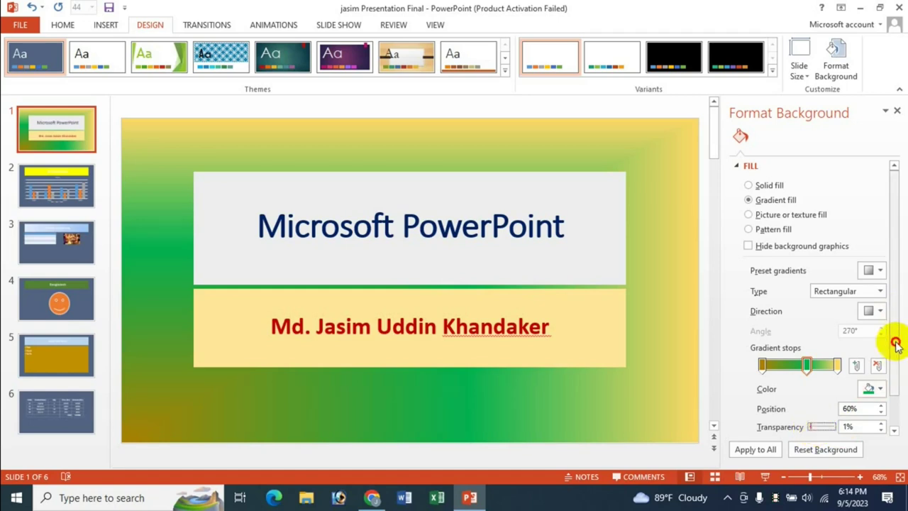
{"action": "scroll", "coordinate": [892, 345], "scroll_direction": "down", "scroll_amount": 1}
{"action": "left_click", "coordinate": [823, 391]}
{"action": "left_click_drag", "start_coordinate": [822, 408], "coordinate": [817, 409]}
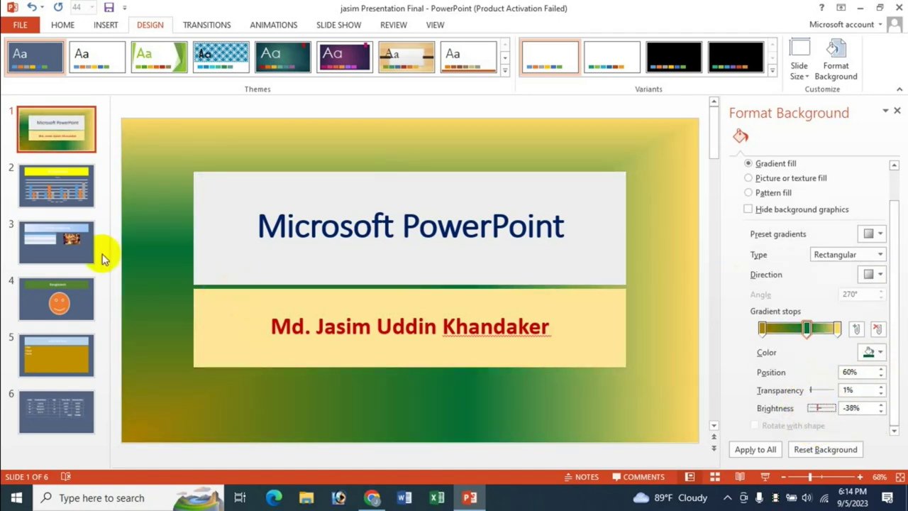
{"action": "scroll", "coordinate": [897, 174], "scroll_direction": "up", "scroll_amount": 1}
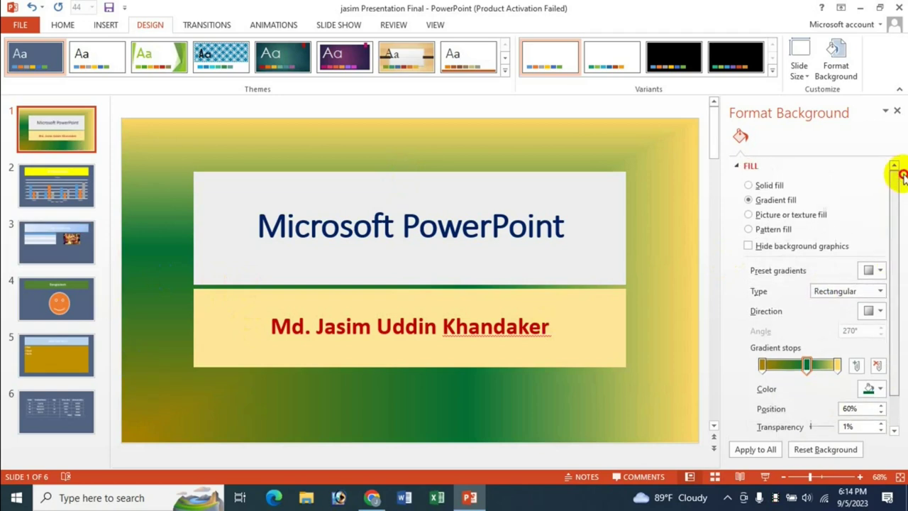
- Fill the title slide background with the 'baby pic' image from file
{"action": "left_click", "coordinate": [772, 214]}
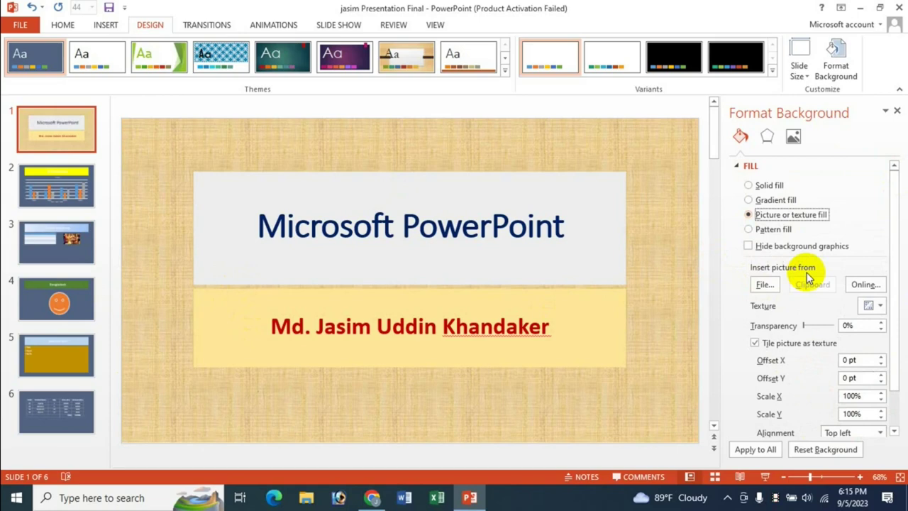
{"action": "left_click", "coordinate": [766, 285]}
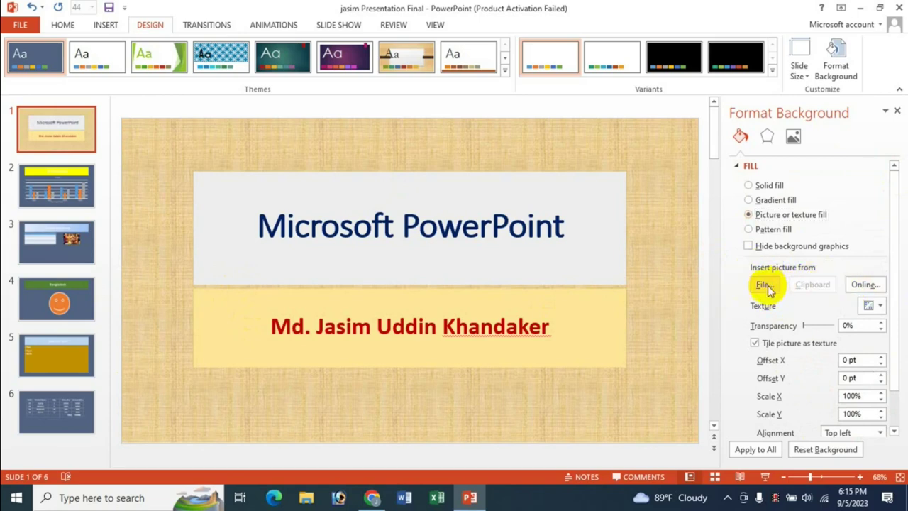
{"action": "double_click", "coordinate": [451, 306]}
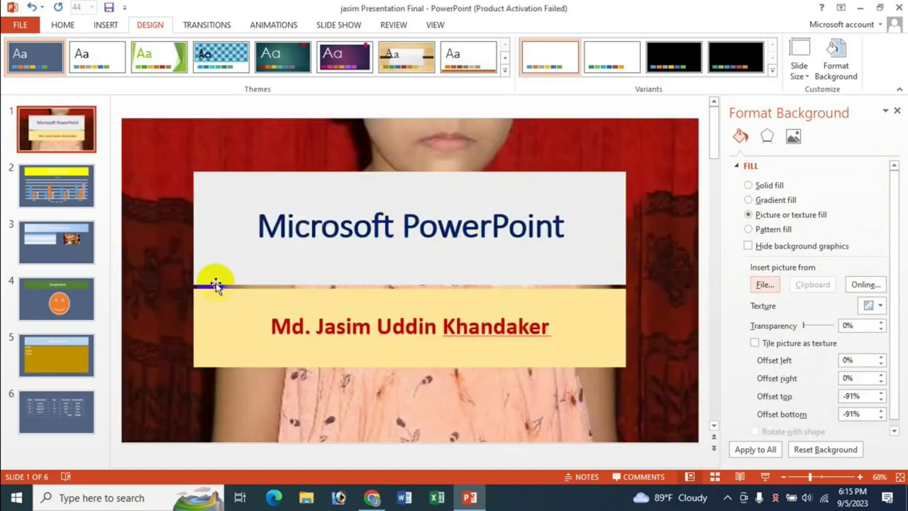
{"action": "left_click", "coordinate": [62, 193]}
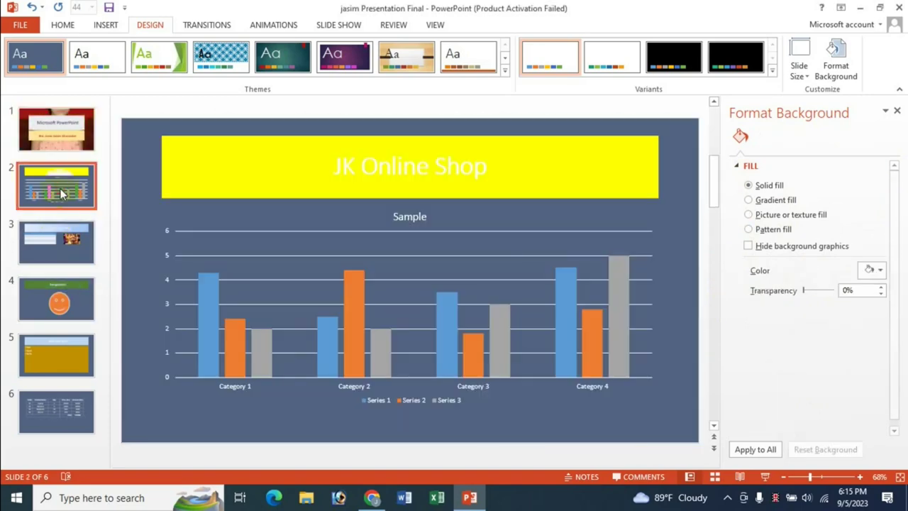
{"action": "left_click", "coordinate": [56, 142]}
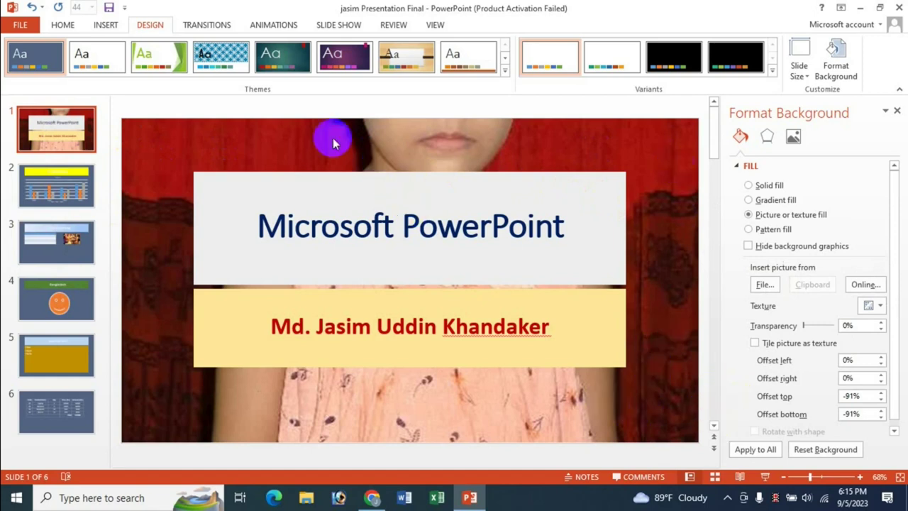
- Apply the picture background to all slides and check it on slides 2–4
{"action": "left_click", "coordinate": [752, 451]}
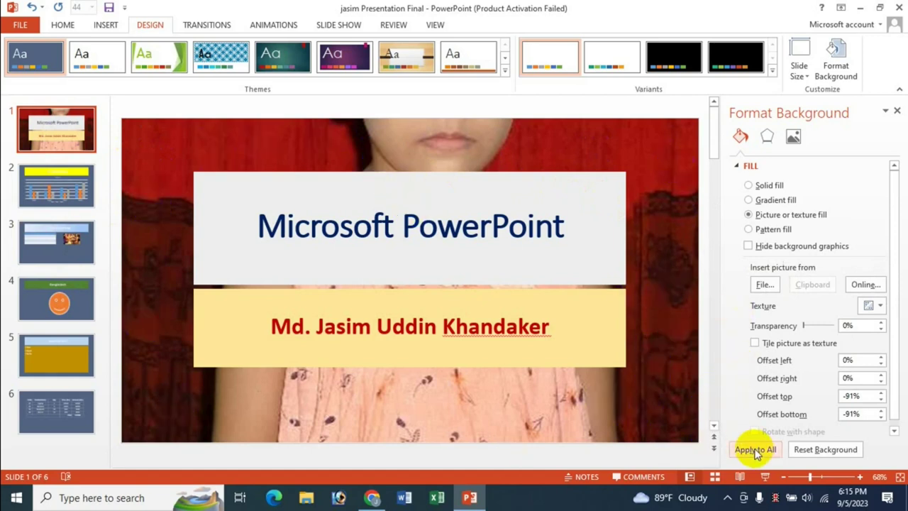
{"action": "left_click", "coordinate": [856, 450]}
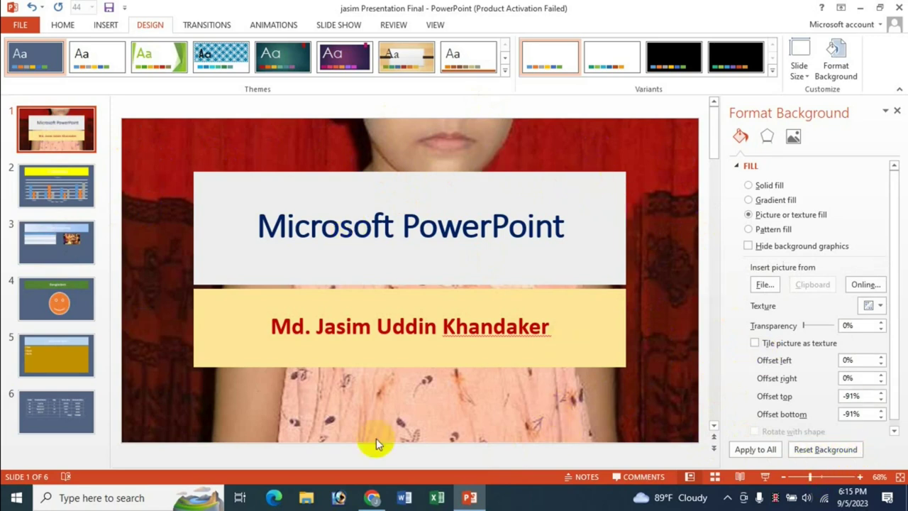
{"action": "left_click", "coordinate": [752, 450]}
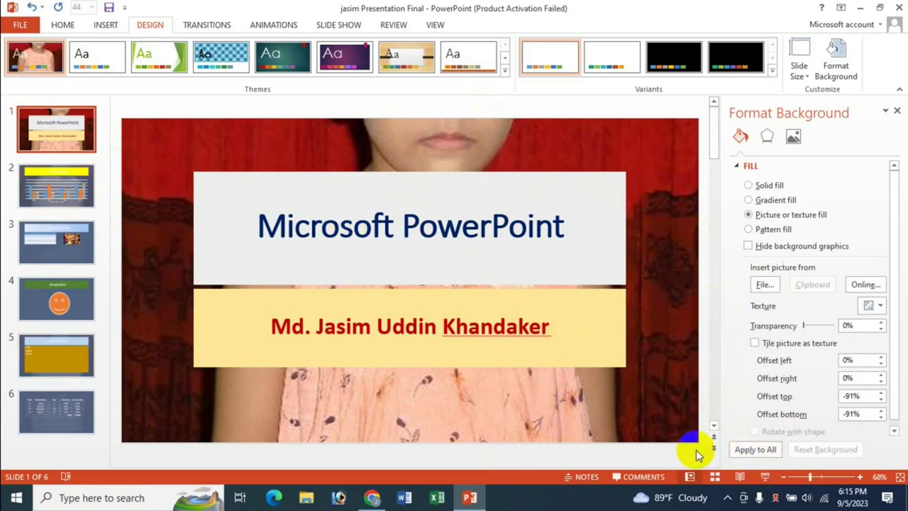
{"action": "left_click", "coordinate": [43, 190]}
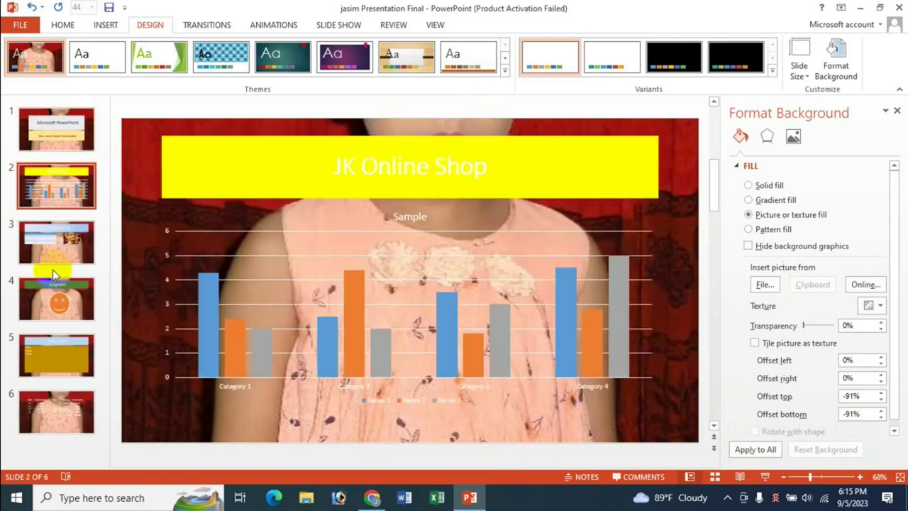
{"action": "left_click", "coordinate": [53, 261]}
{"action": "left_click", "coordinate": [56, 310]}
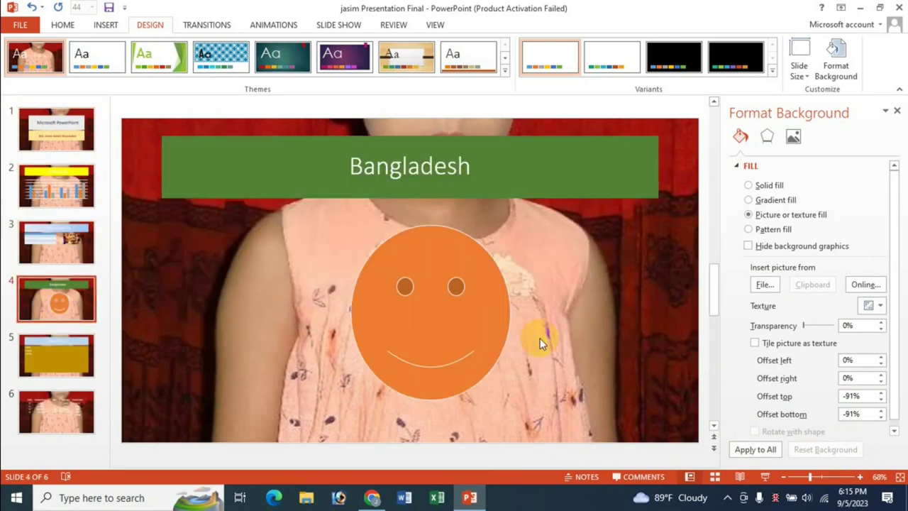
{"action": "left_click", "coordinate": [43, 133]}
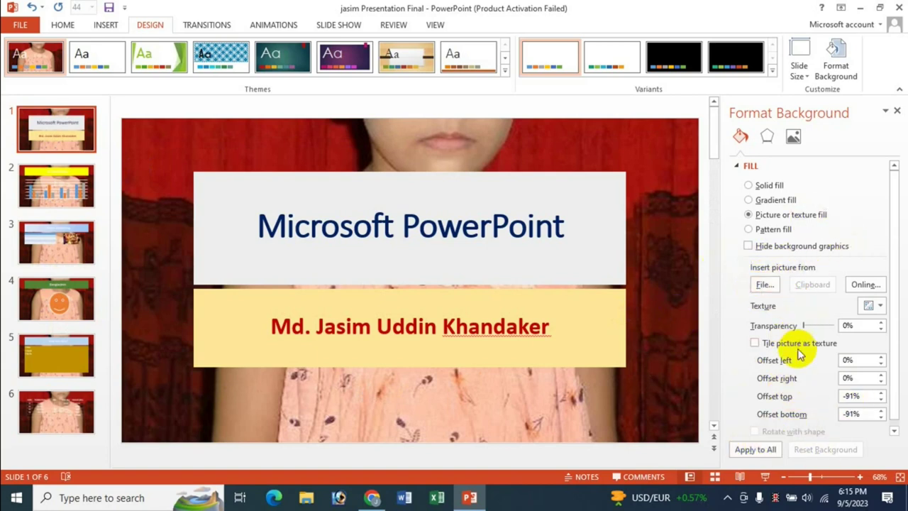
- Try several pattern fills, then reset back to the picture background
{"action": "left_click", "coordinate": [770, 229]}
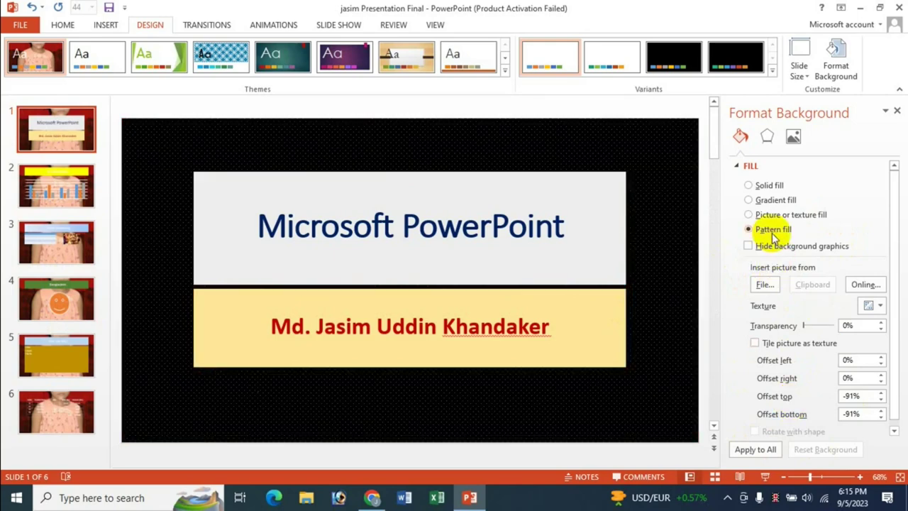
{"action": "left_click", "coordinate": [806, 328]}
{"action": "left_click", "coordinate": [806, 349]}
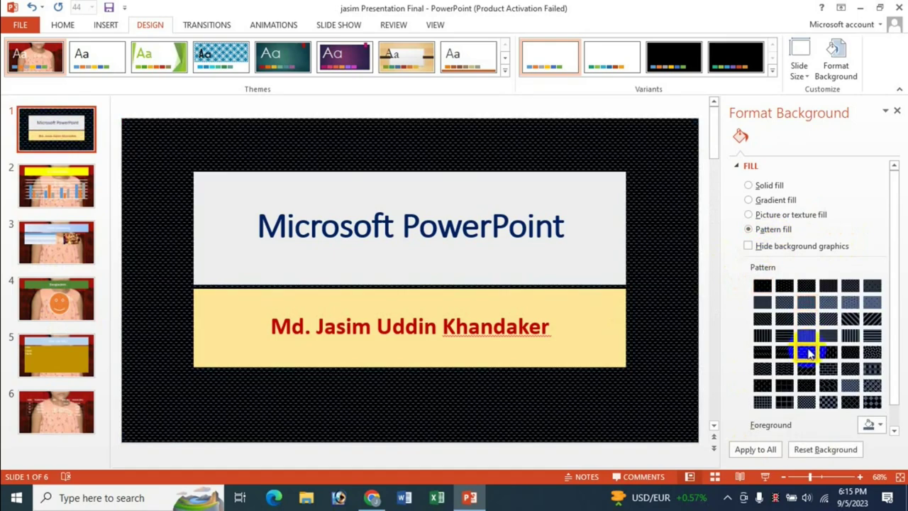
{"action": "left_click", "coordinate": [797, 355]}
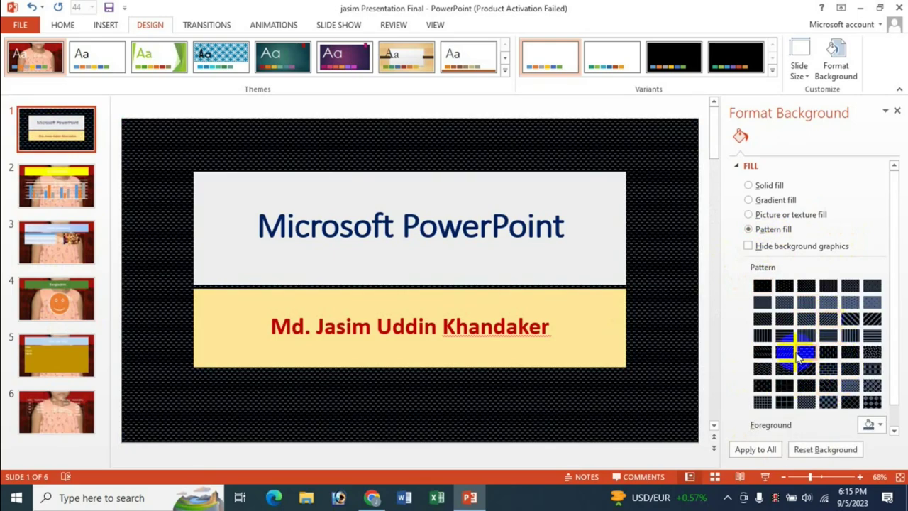
{"action": "left_click", "coordinate": [831, 453]}
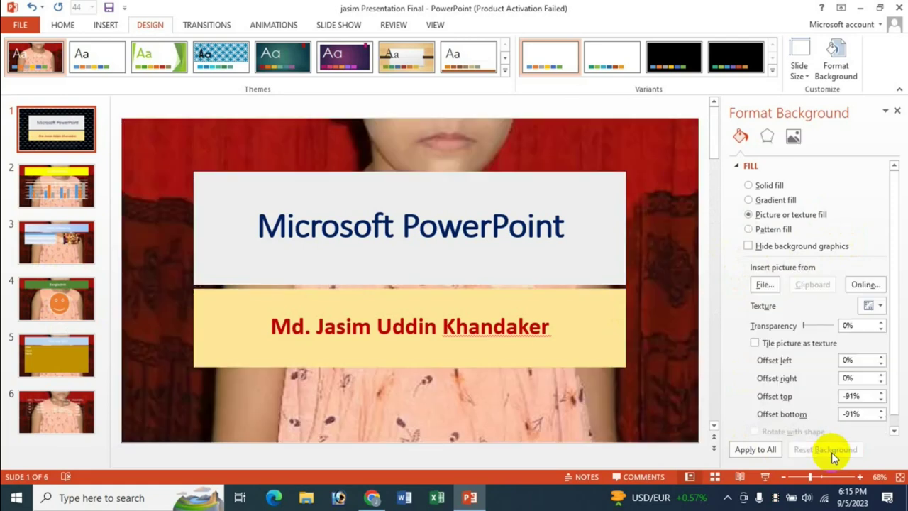
- Apply the dark dotted pattern fill to all slides
{"action": "left_click", "coordinate": [773, 229]}
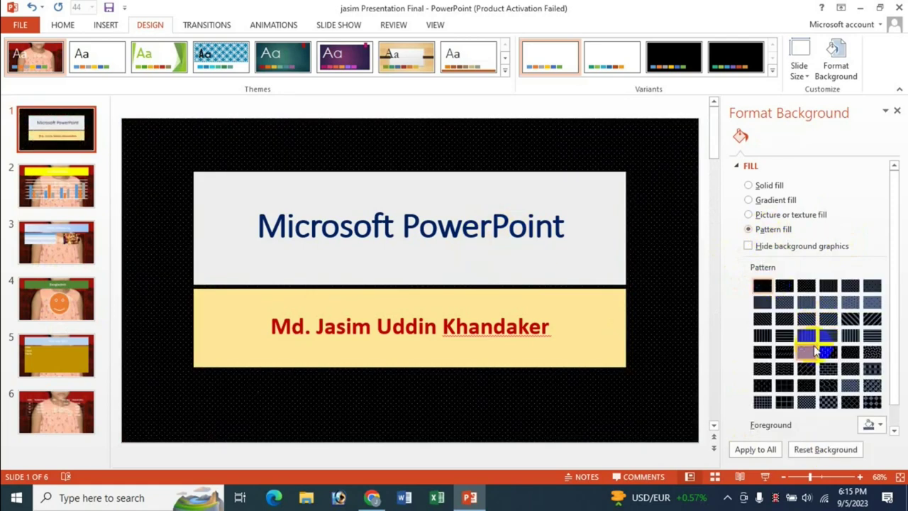
{"action": "left_click", "coordinate": [807, 352]}
{"action": "left_click", "coordinate": [756, 450]}
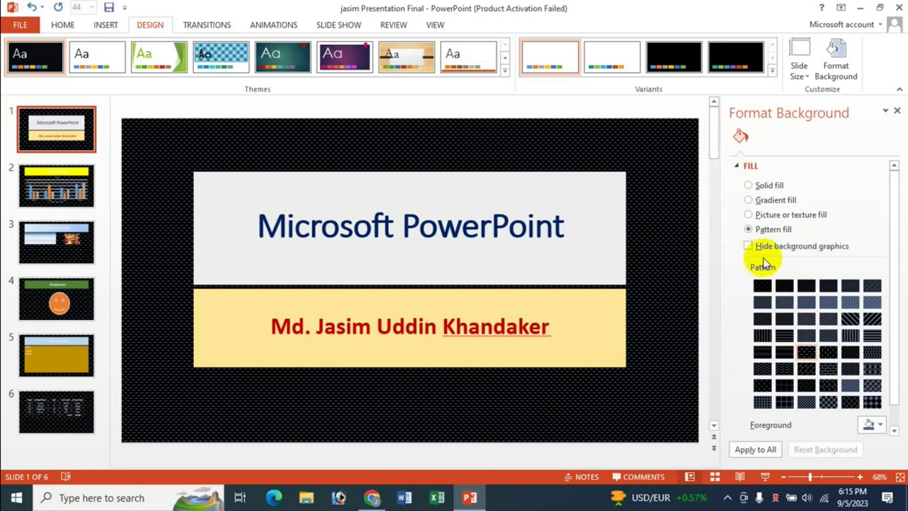
{"action": "left_click", "coordinate": [878, 423]}
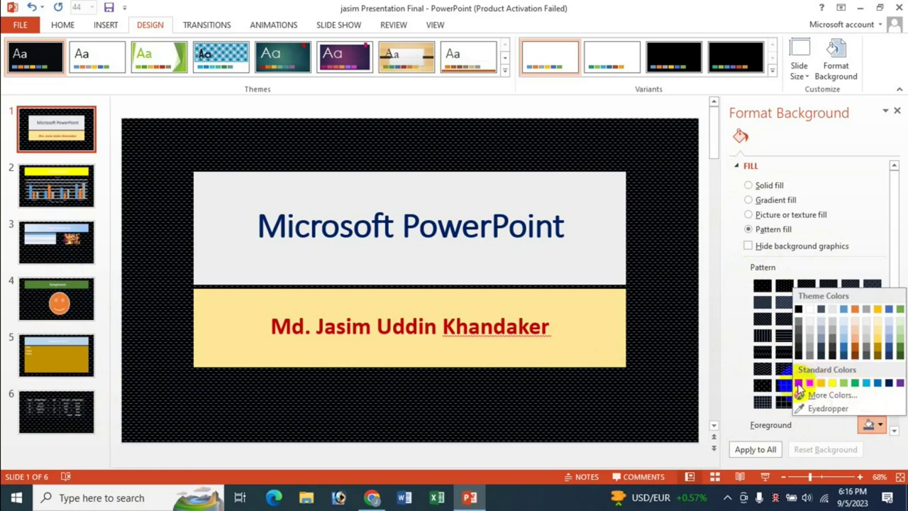
- Try a dark-red striped pattern, then revert the title slide to the yellow-green gradient and close the pane
{"action": "left_click", "coordinate": [798, 383]}
{"action": "left_click", "coordinate": [808, 286]}
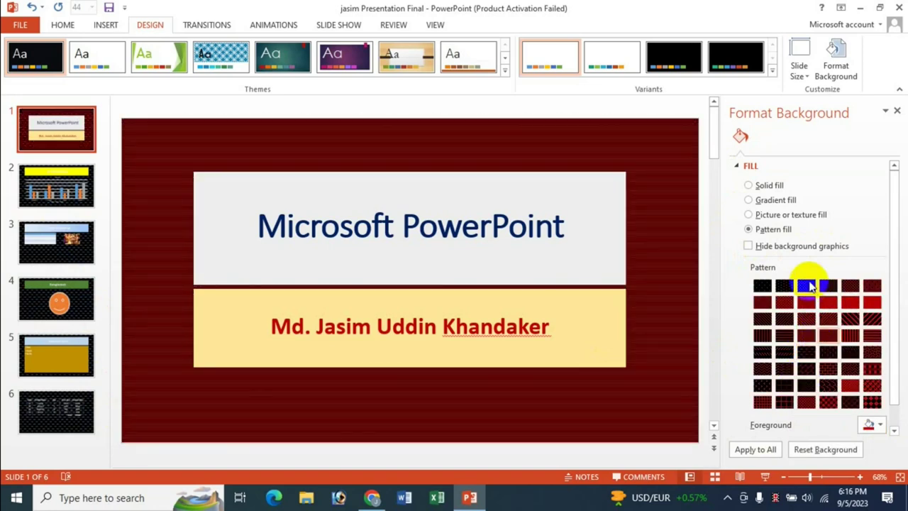
{"action": "left_click", "coordinate": [767, 200]}
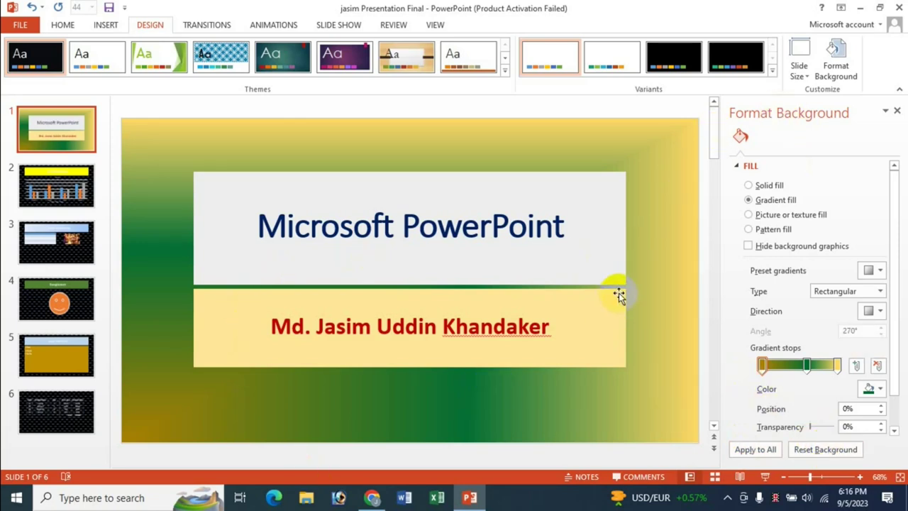
{"action": "left_click", "coordinate": [896, 115]}
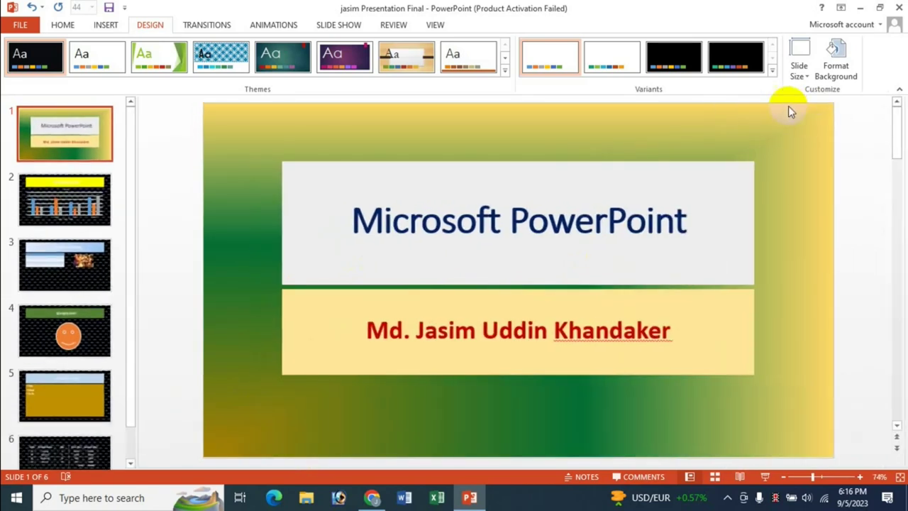
- Reset the title slide background to the dark dotted pattern, then reopen Format Background
{"action": "left_click", "coordinate": [772, 69]}
{"action": "mouse_move", "coordinate": [607, 136]}
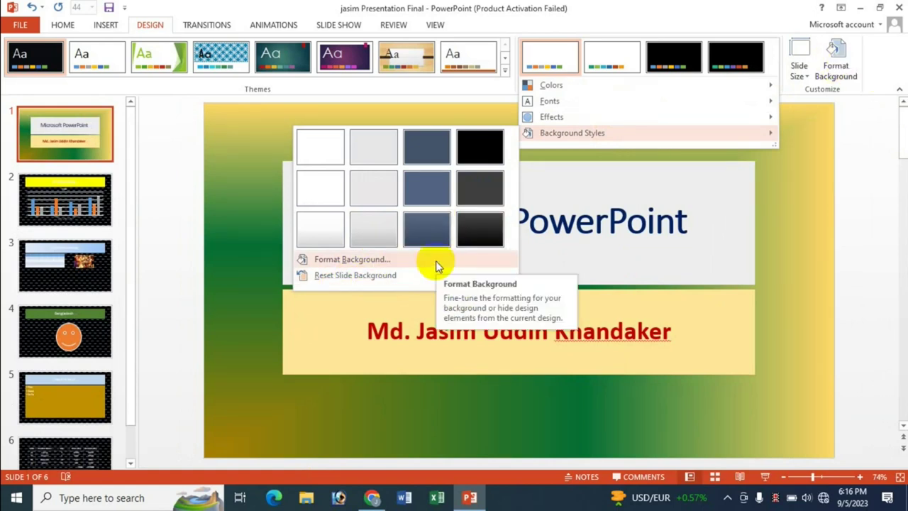
{"action": "left_click", "coordinate": [362, 277]}
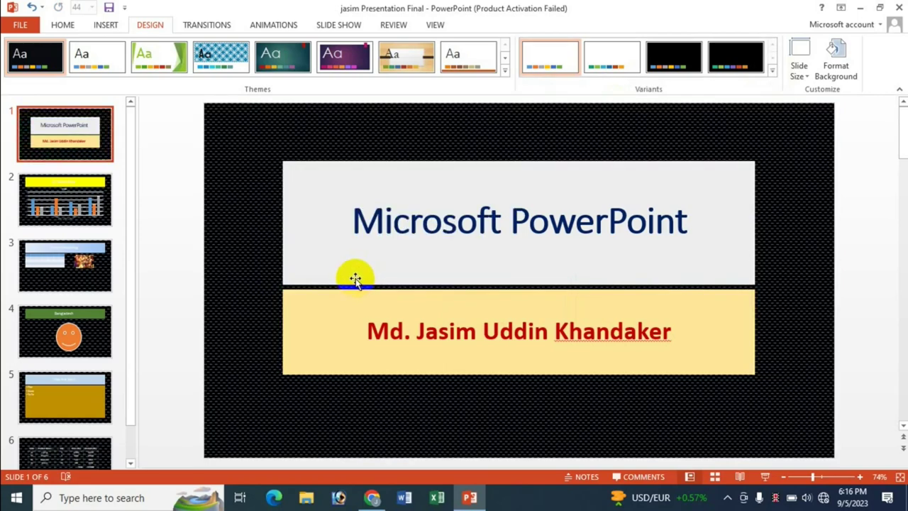
{"action": "left_click", "coordinate": [843, 83]}
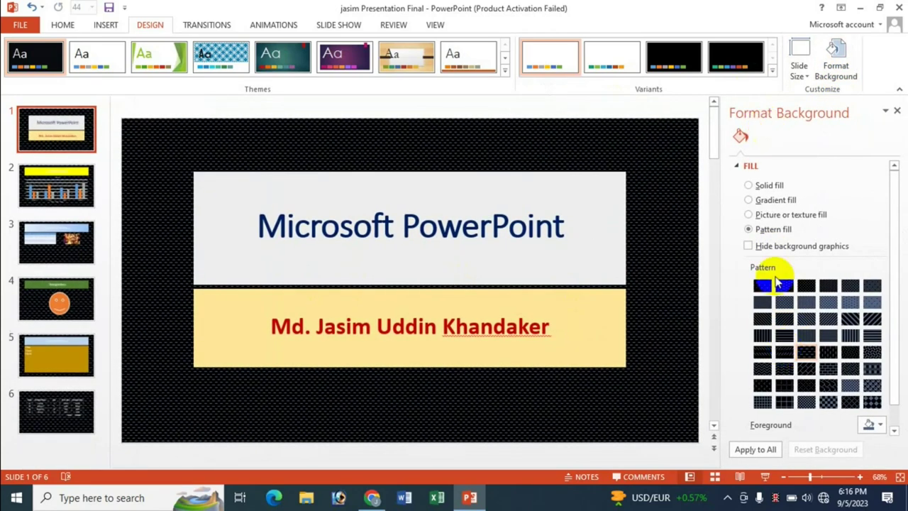
- Set a pattern fill with green foreground and diagonal stripes, and apply it to all slides
{"action": "left_click", "coordinate": [775, 201]}
{"action": "left_click", "coordinate": [769, 228]}
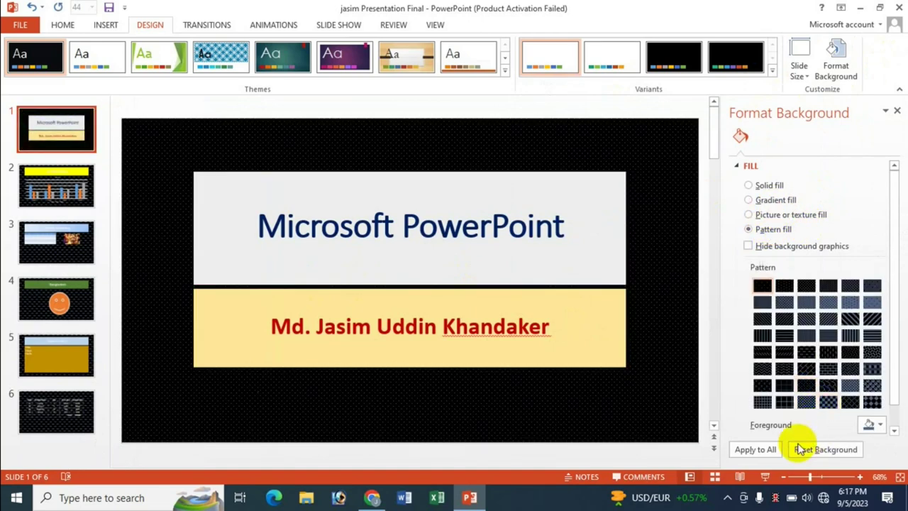
{"action": "left_click", "coordinate": [878, 428]}
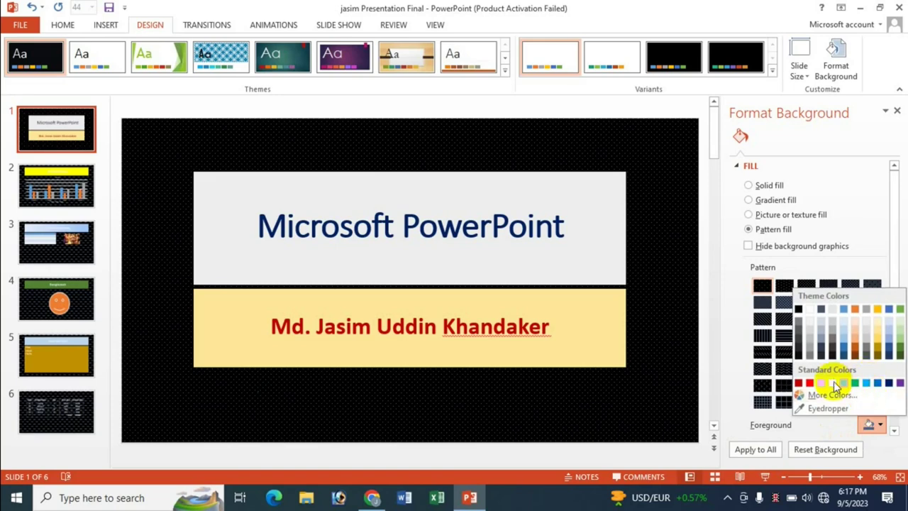
{"action": "left_click", "coordinate": [856, 383]}
{"action": "left_click", "coordinate": [830, 326]}
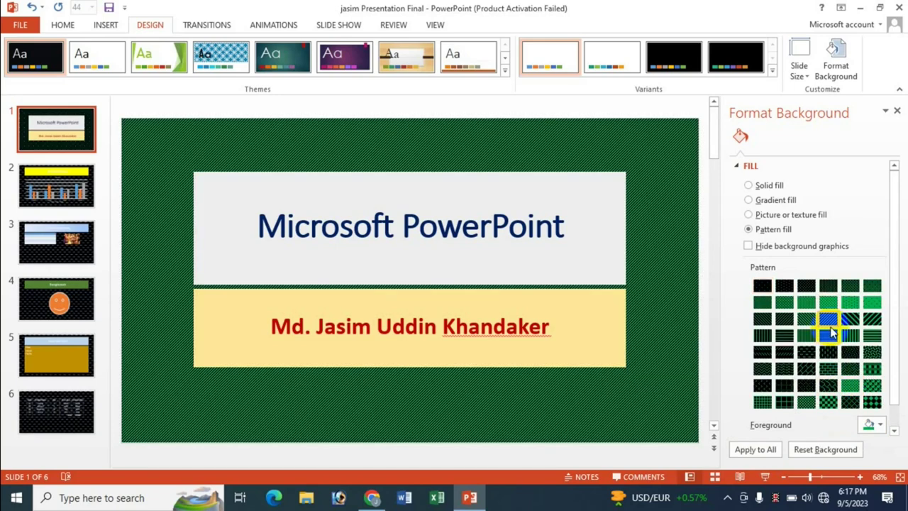
{"action": "left_click", "coordinate": [151, 257]}
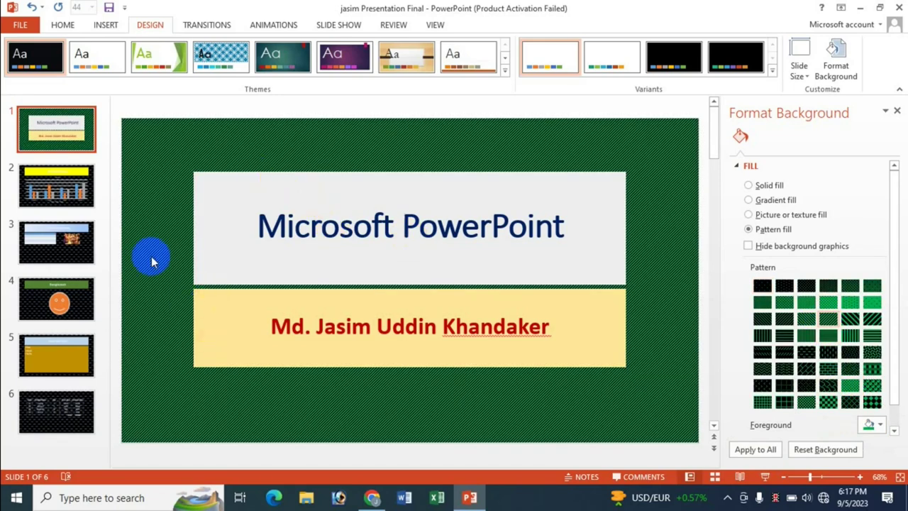
{"action": "left_click", "coordinate": [425, 447]}
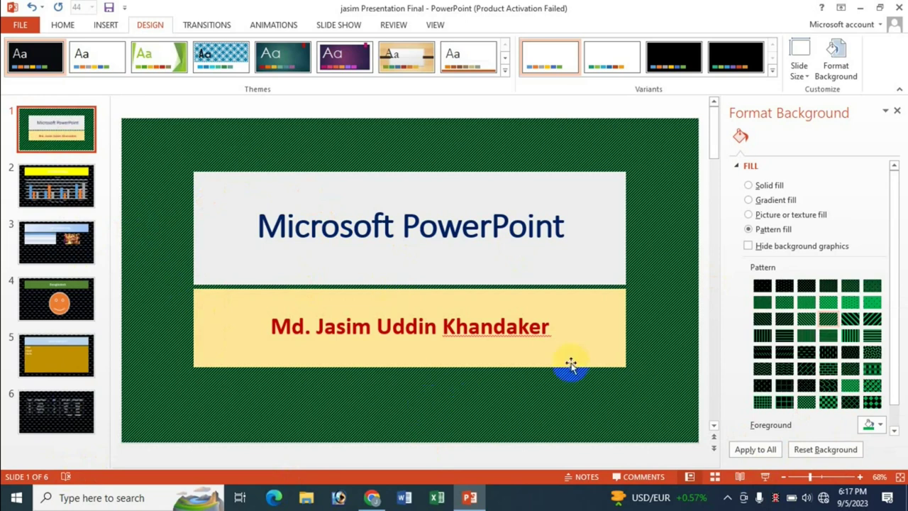
{"action": "left_click", "coordinate": [755, 449]}
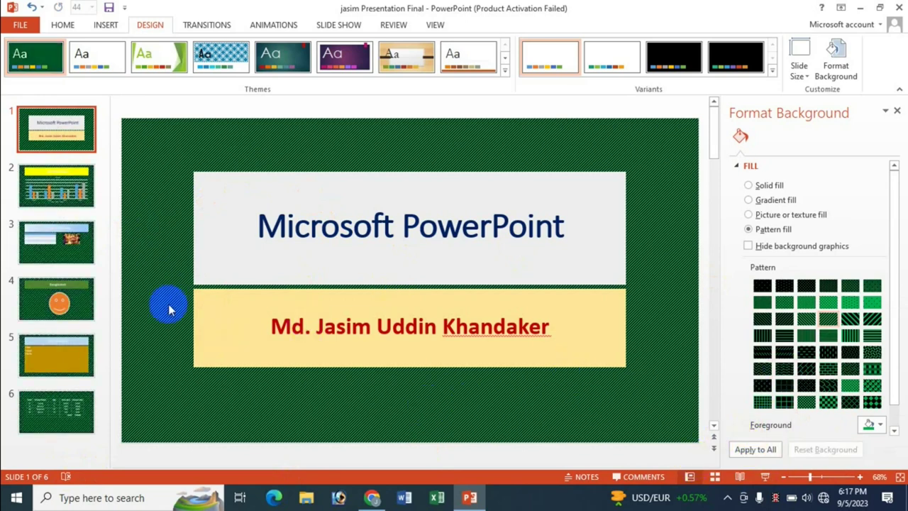
- Check slides 3 and 4 for the green stripes, then return to the YouTube page in Chrome
{"action": "left_click", "coordinate": [71, 245]}
{"action": "left_click", "coordinate": [61, 302]}
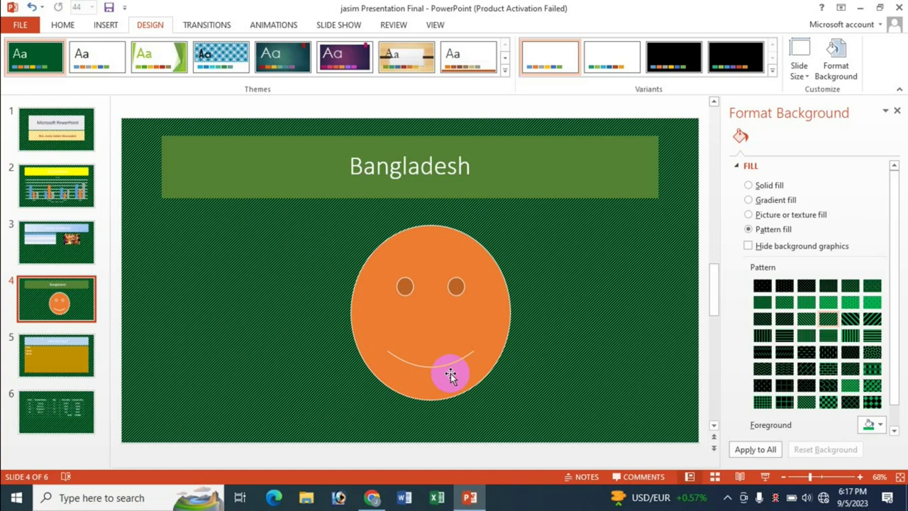
{"action": "left_click", "coordinate": [372, 498]}
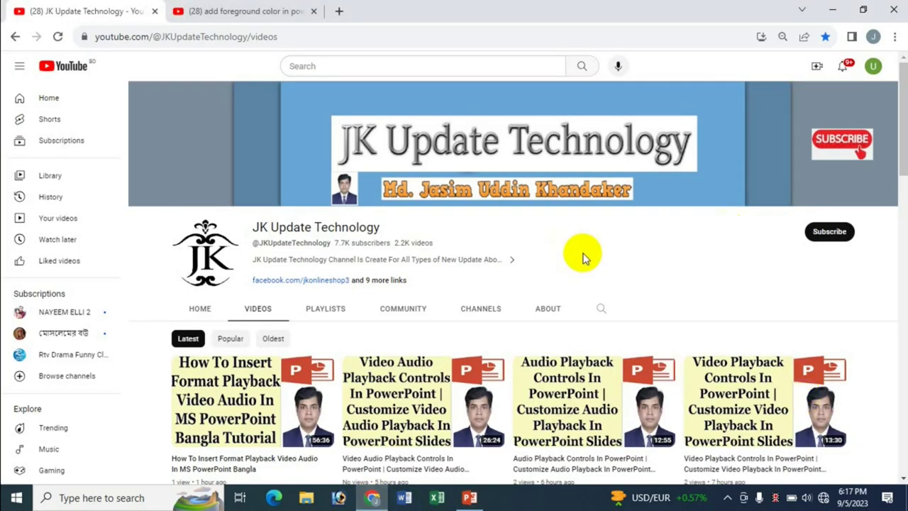